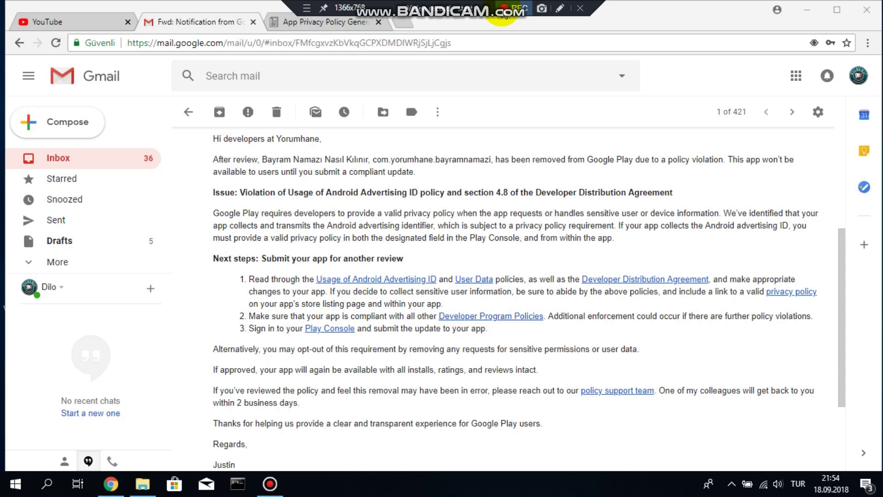
Reload the generator page to blank the app information form, leaving only Google Play Services enabled.
left_click(504, 15)
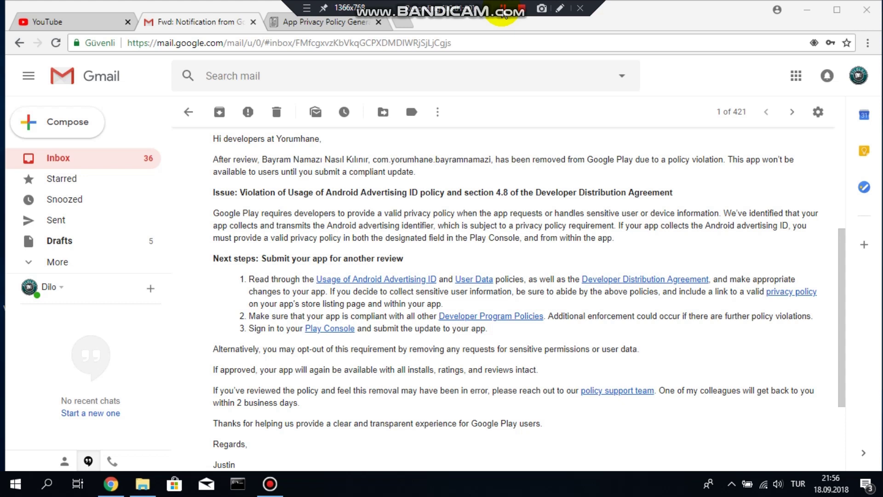
left_click(323, 22)
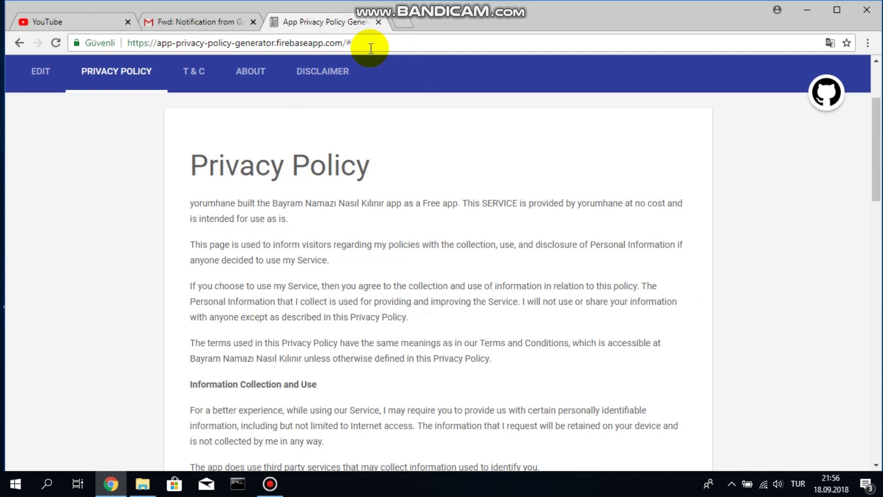
left_click(40, 72)
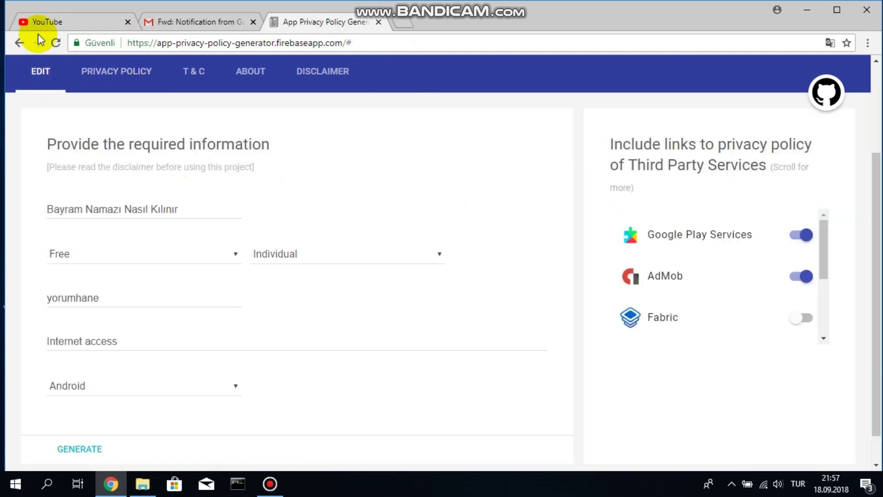
left_click(56, 43)
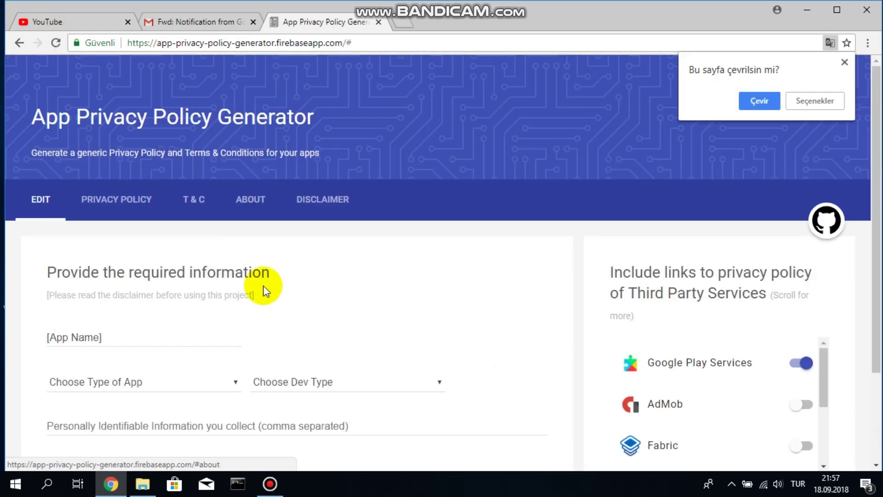
scroll(264, 285, "down", 2)
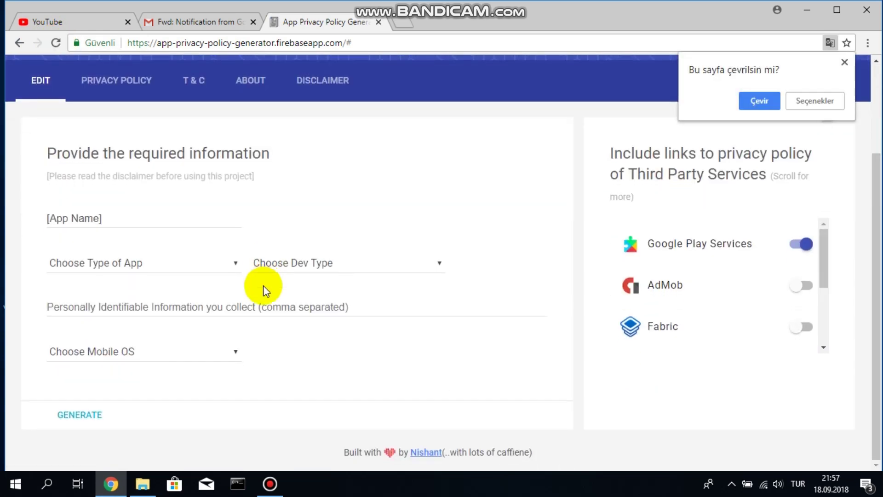
left_click(121, 219)
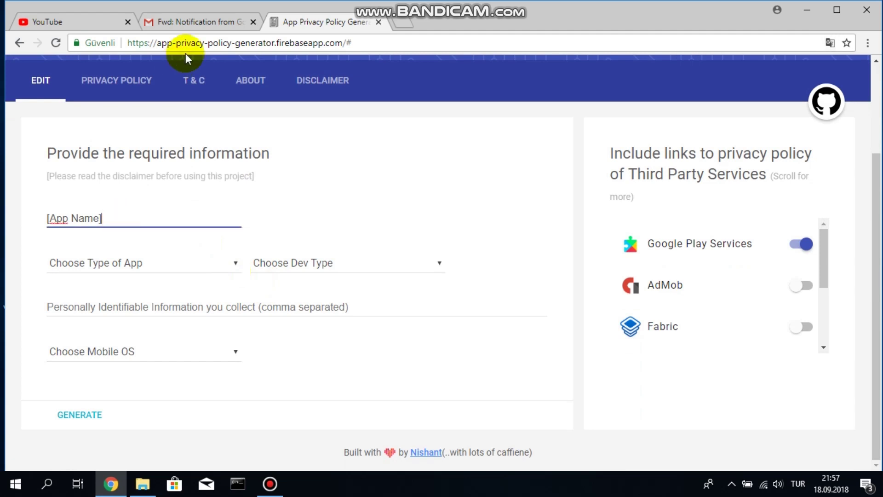
Copy 'Bayram Namazı Nasıl Kılınır' from the Google Play email into the App Name field.
left_click(195, 22)
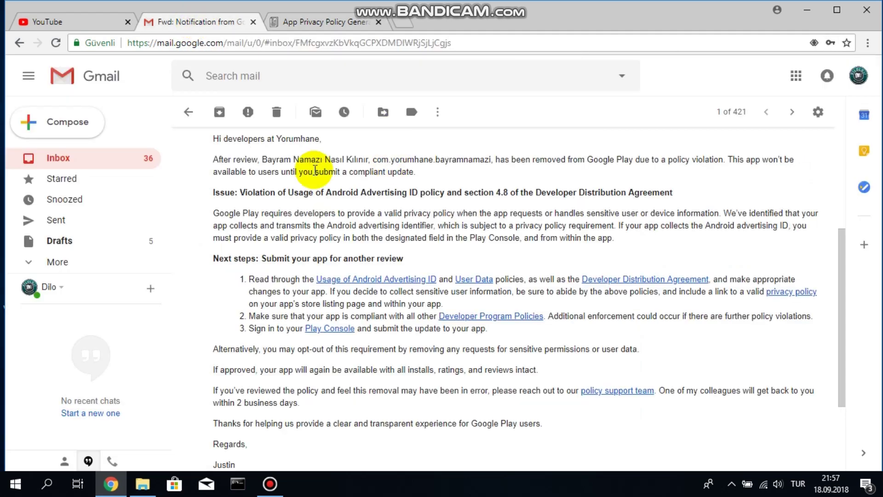
left_click_drag(262, 159, 369, 157)
right_click(361, 160)
left_click(366, 162)
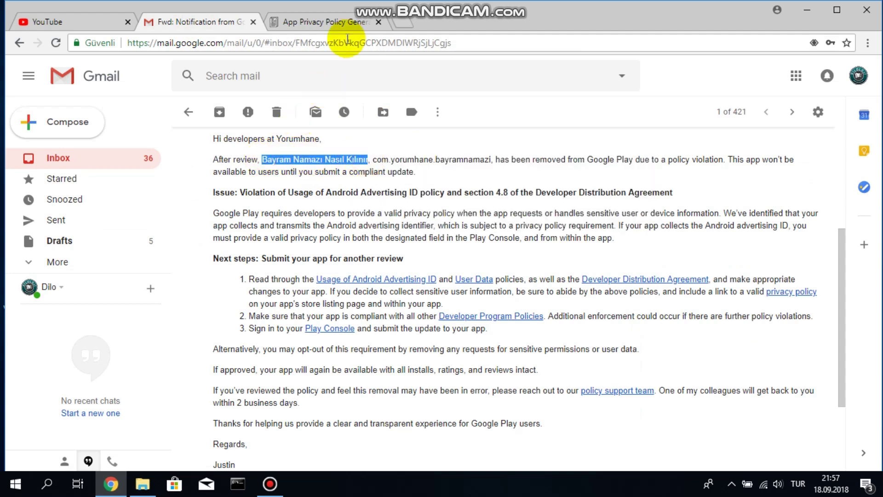
left_click(347, 22)
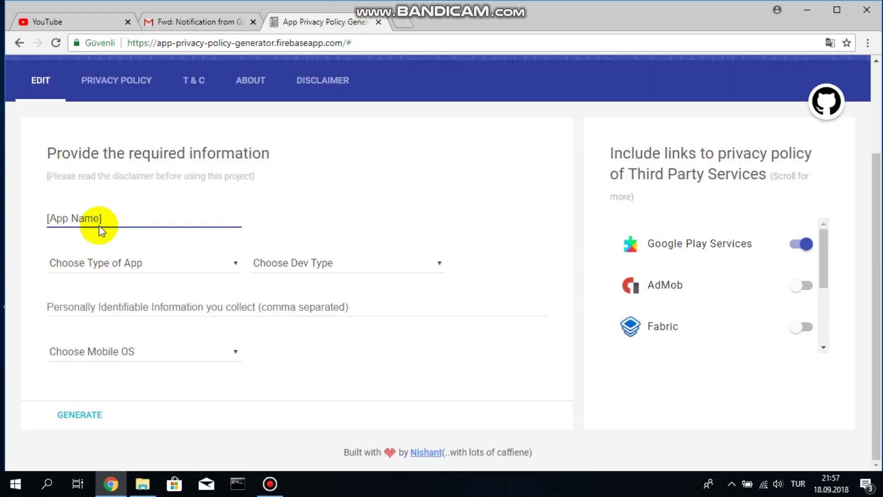
left_click_drag(107, 219, 37, 219)
right_click(64, 225)
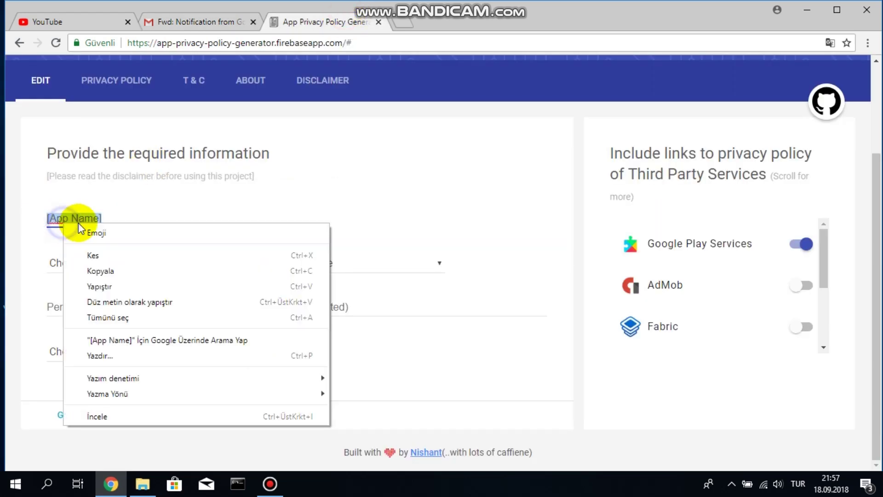
left_click(104, 286)
Set app type to Free and developer type to Individual, and enter the developer's name.
left_click(87, 257)
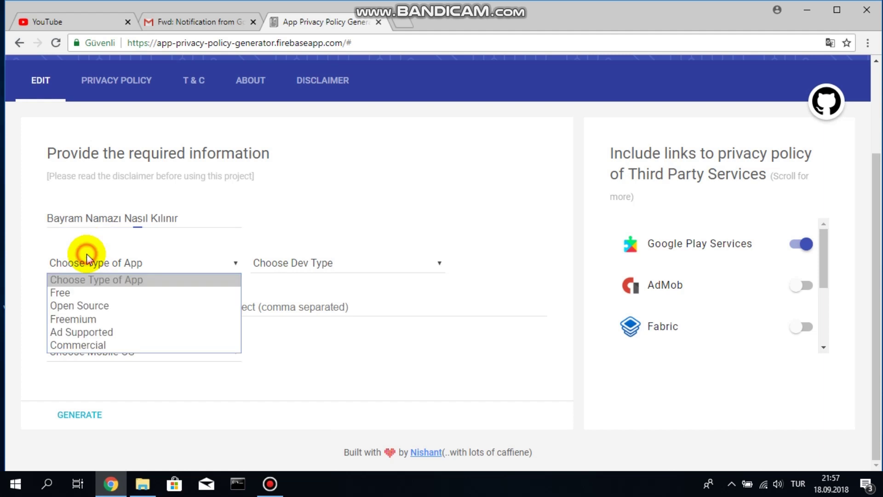
left_click(115, 294)
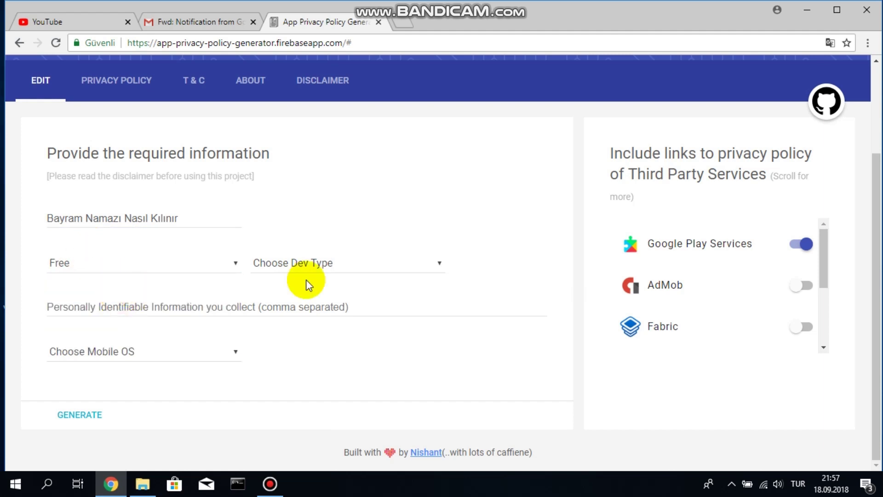
left_click(322, 263)
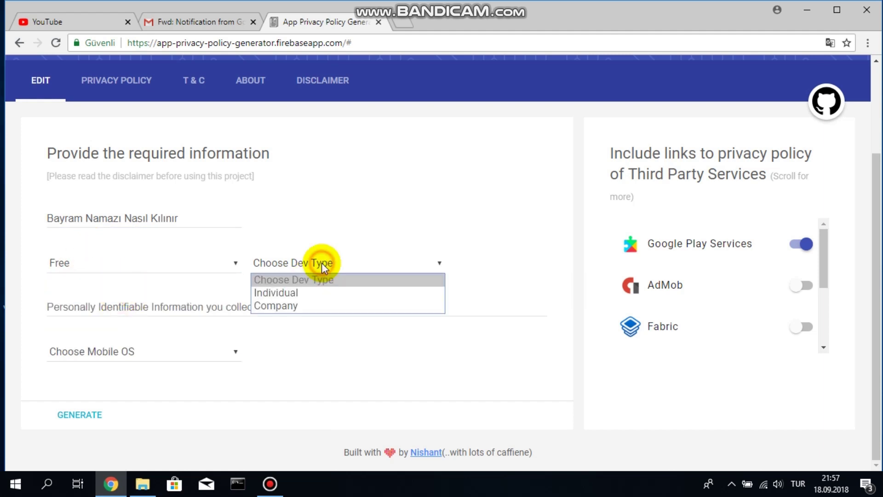
left_click(311, 293)
left_click(149, 307)
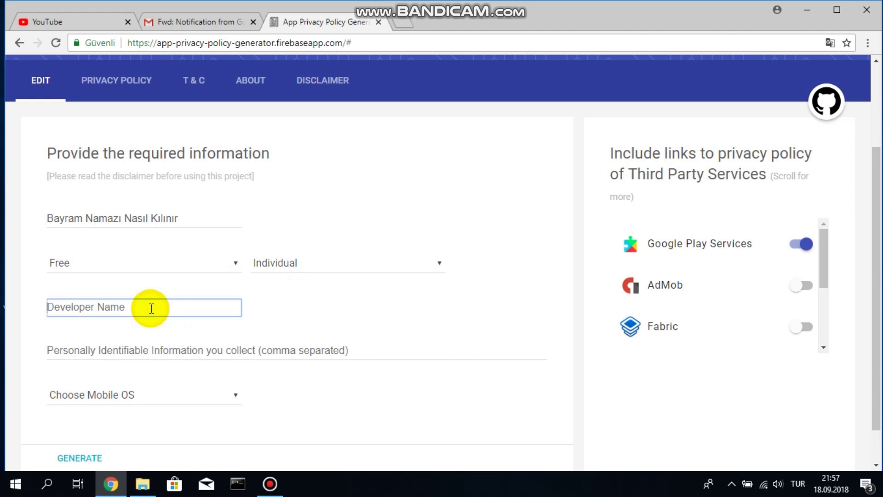
type("Yor")
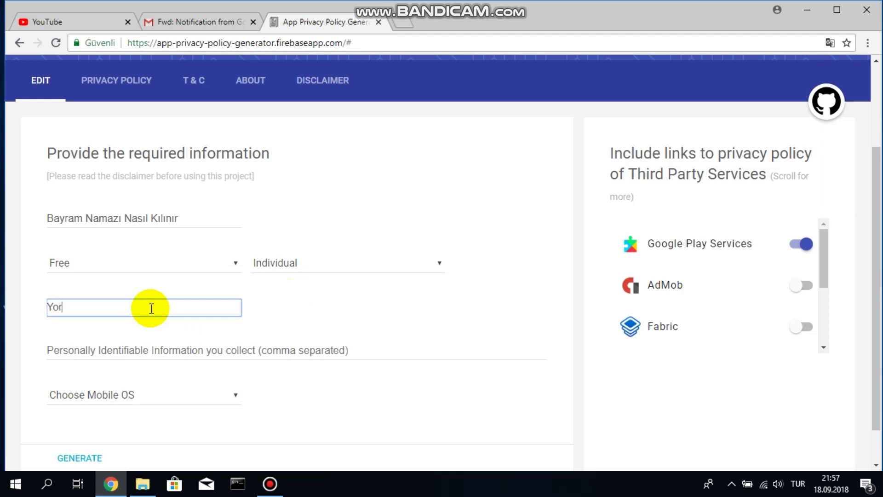
type("umhane")
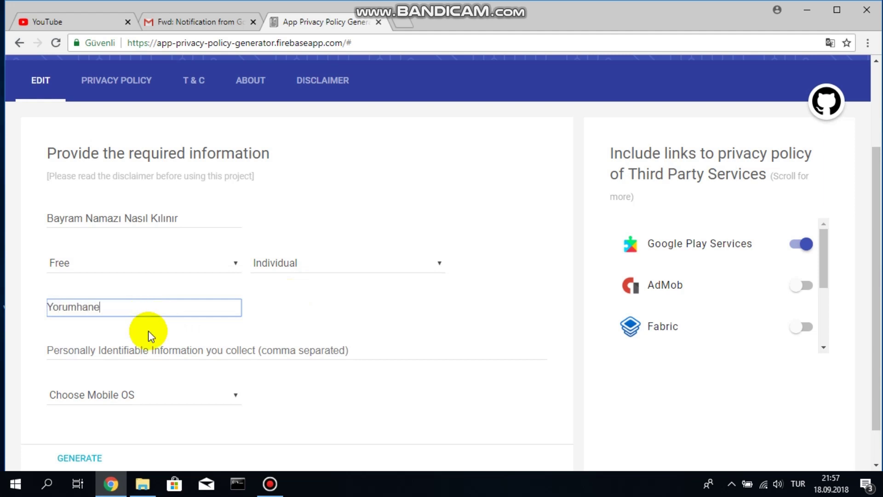
Enter 'Internet access' as the collected personal information and choose Android as the mobile OS.
left_click(174, 354)
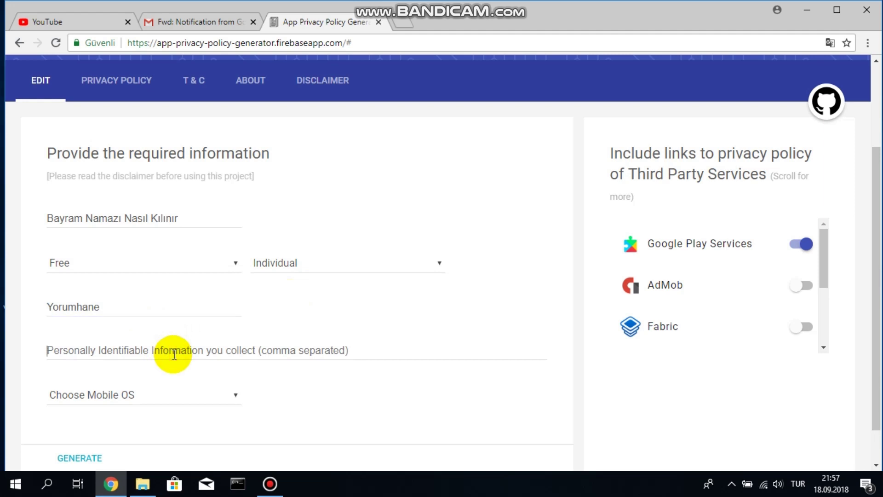
type("Intern")
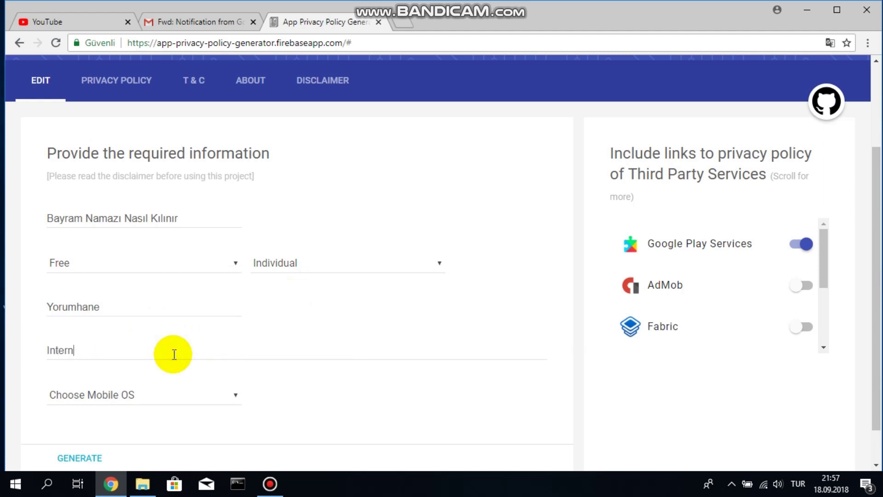
type("et access")
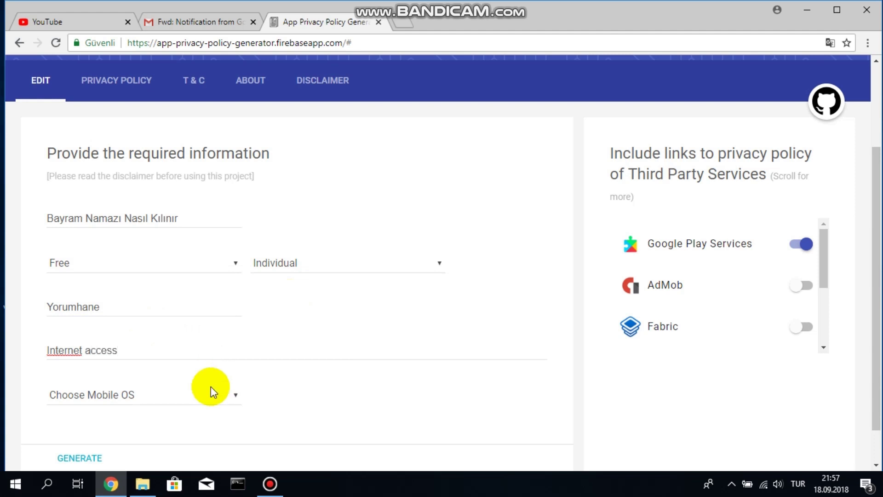
left_click(193, 398)
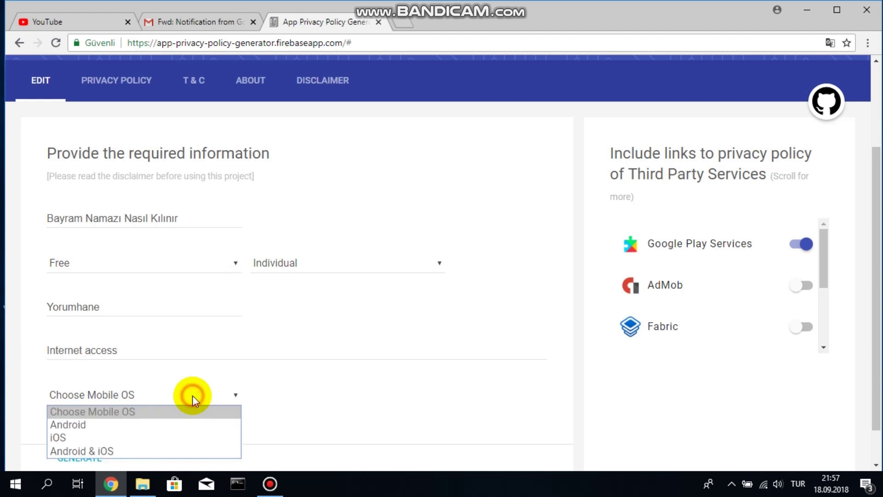
left_click(159, 422)
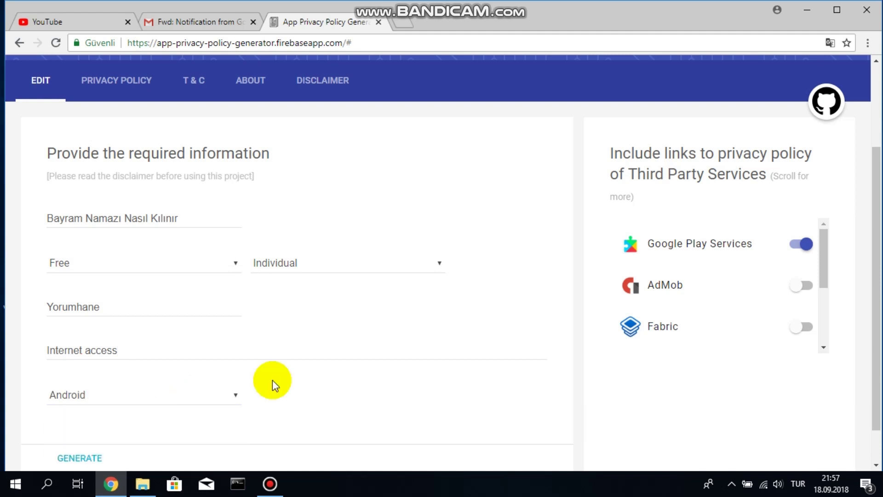
scroll(300, 375, "down", 1)
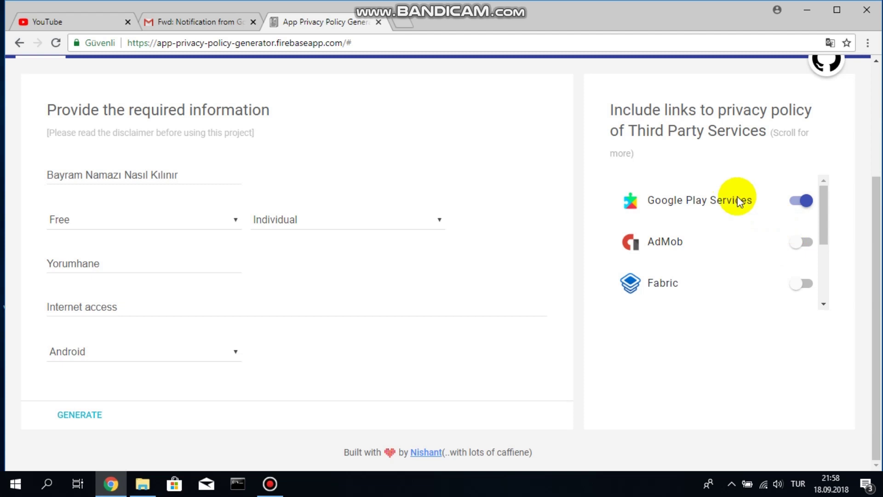
Switch on AdMob beside Google Play Services in the third-party services list.
left_click(810, 248)
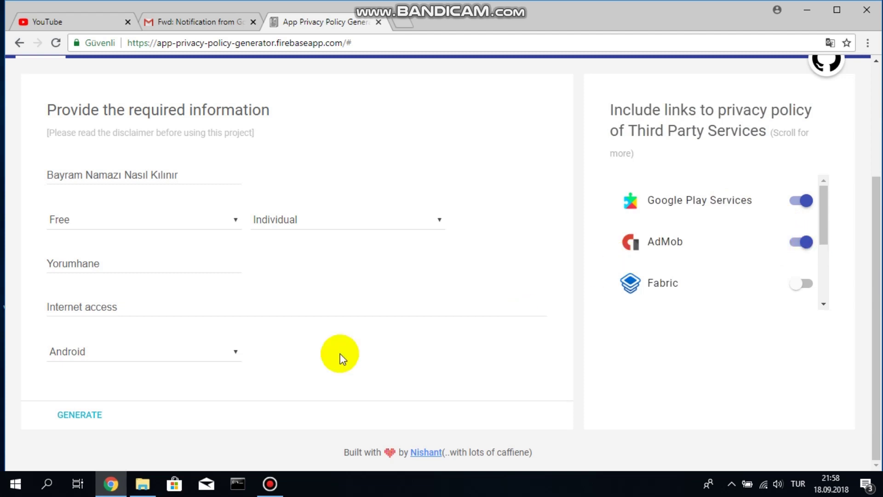
left_click(94, 415)
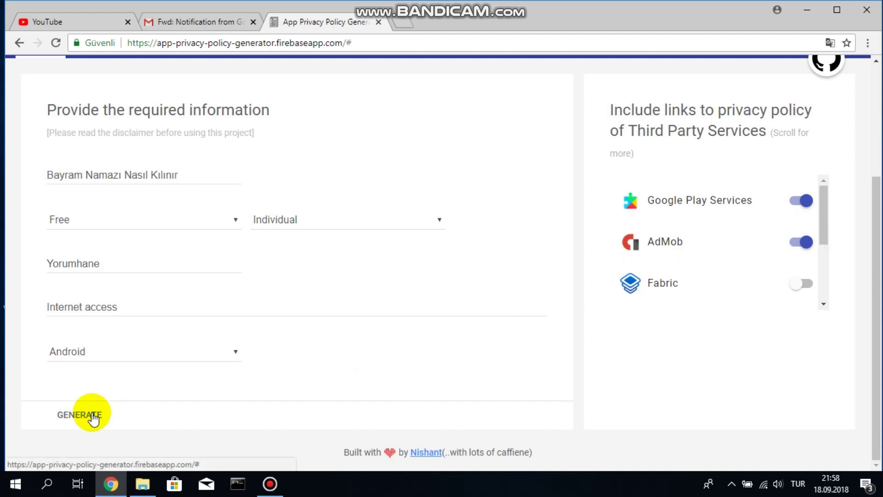
Generate the policy and scroll through it to the Download HTML and Select all options.
left_click(94, 416)
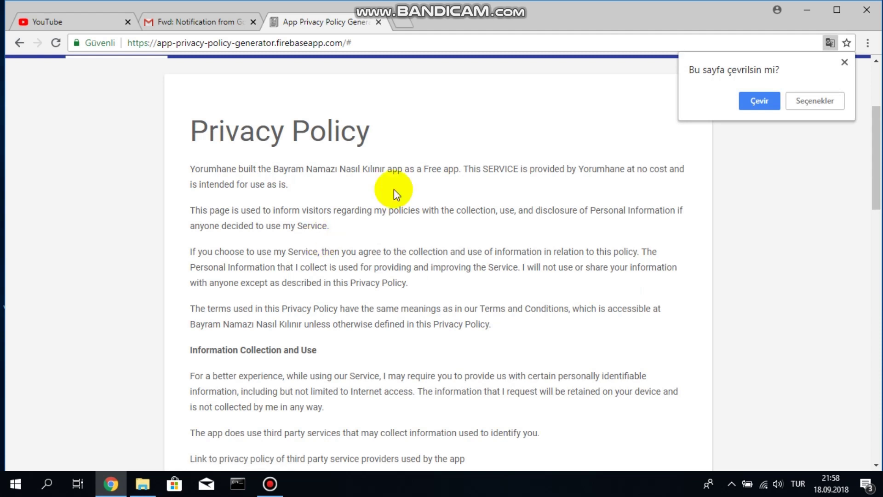
scroll(394, 189, "down", 3)
scroll(394, 188, "up", 2)
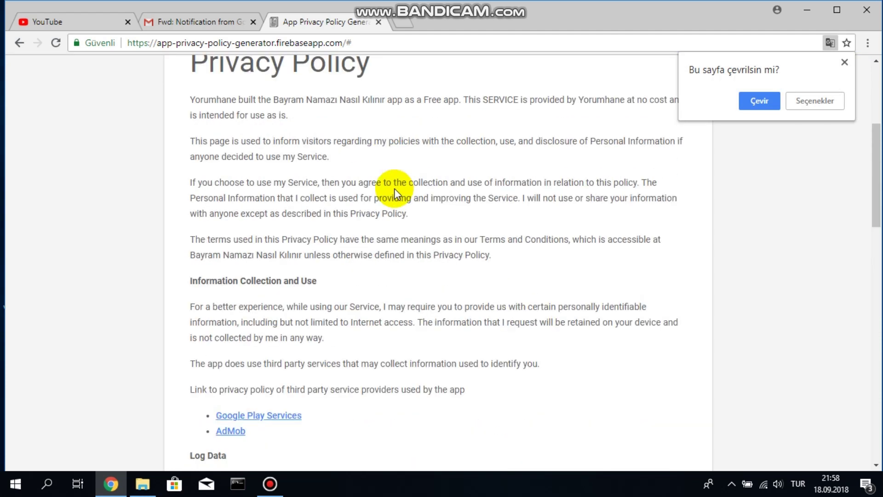
scroll(393, 189, "up", 5)
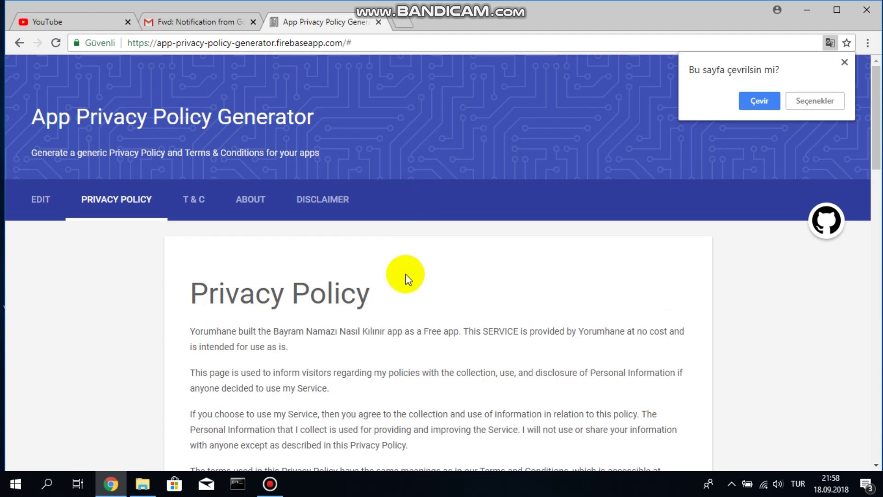
scroll(405, 274, "down", 15)
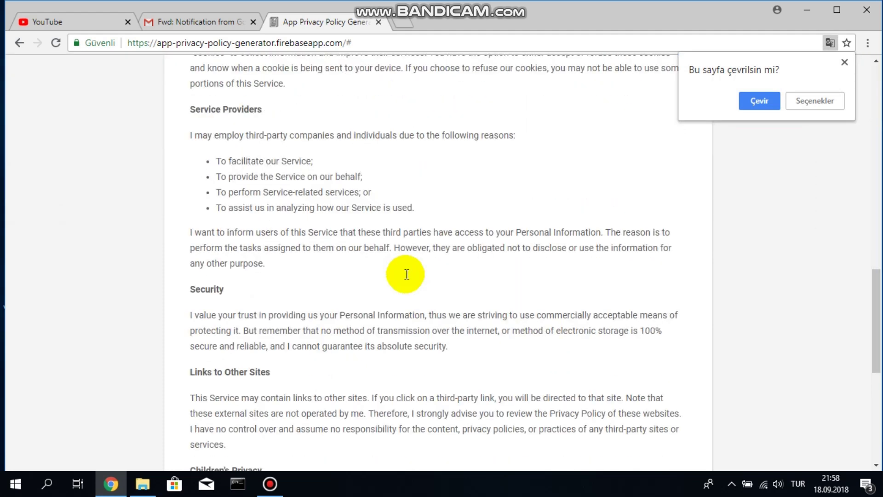
scroll(407, 275, "down", 8)
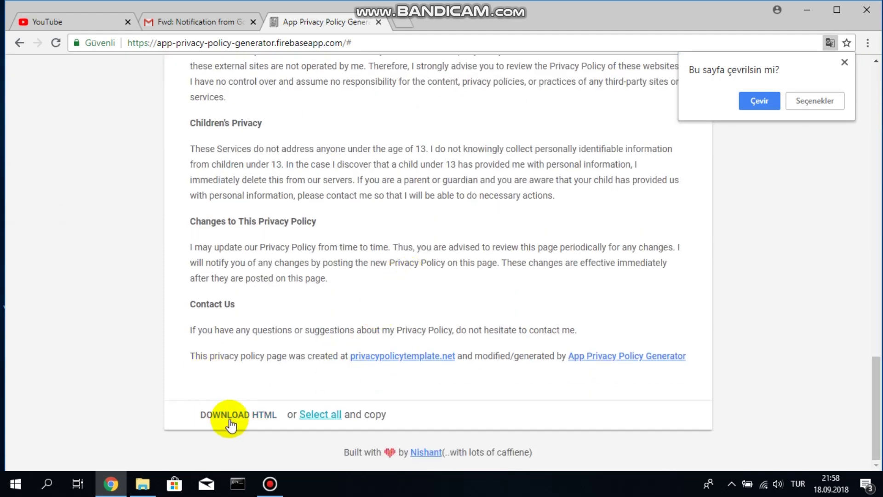